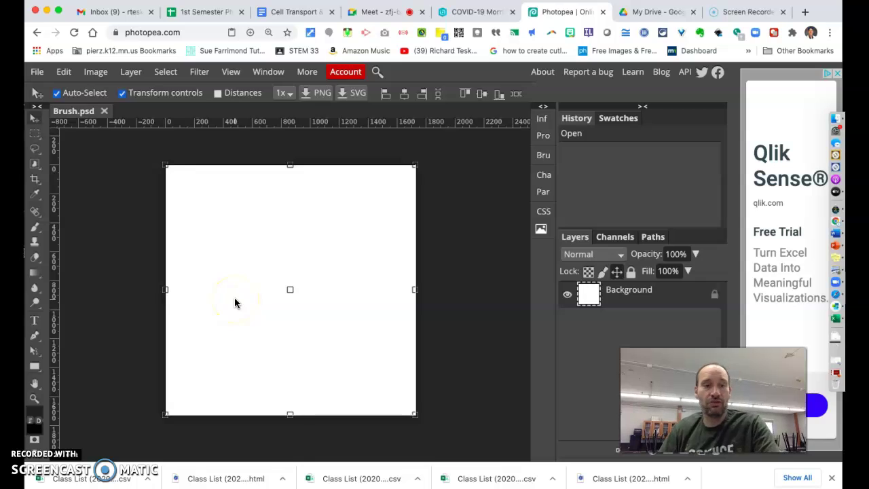
Step: Select the Brush Tool and paint a small dot near the middle of the canvas with the 15 px brush
right_click(36, 167)
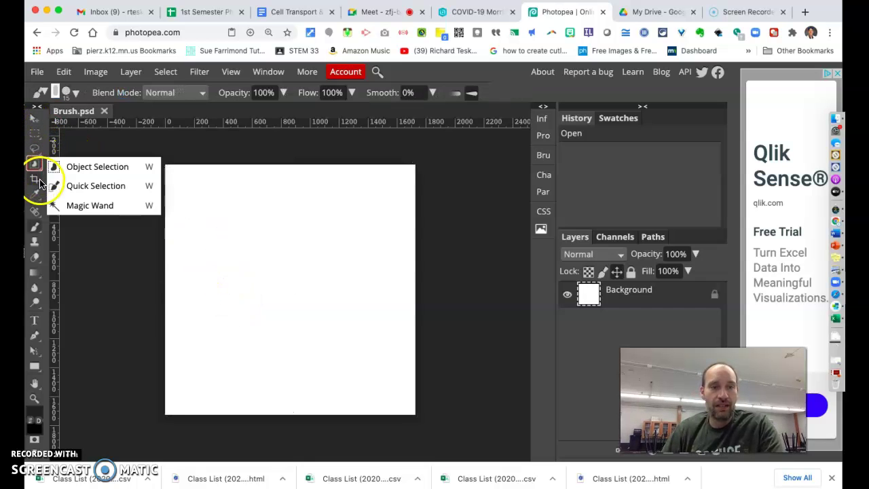
right_click(35, 227)
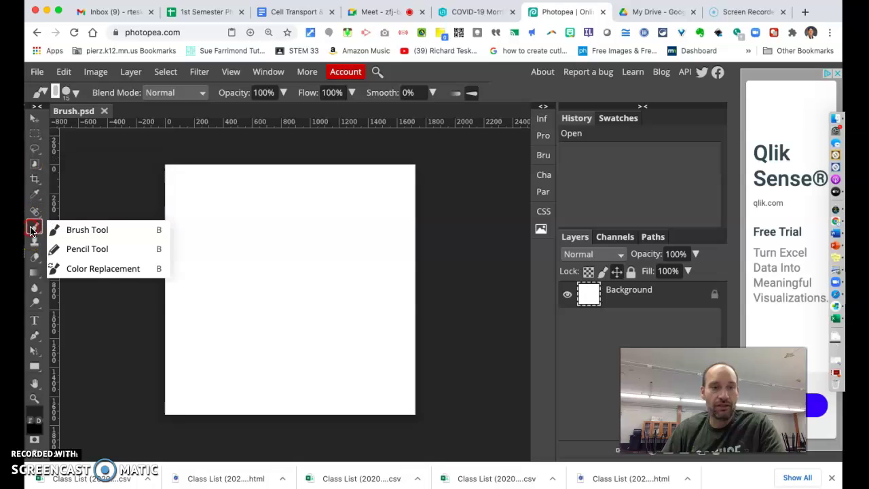
left_click(101, 232)
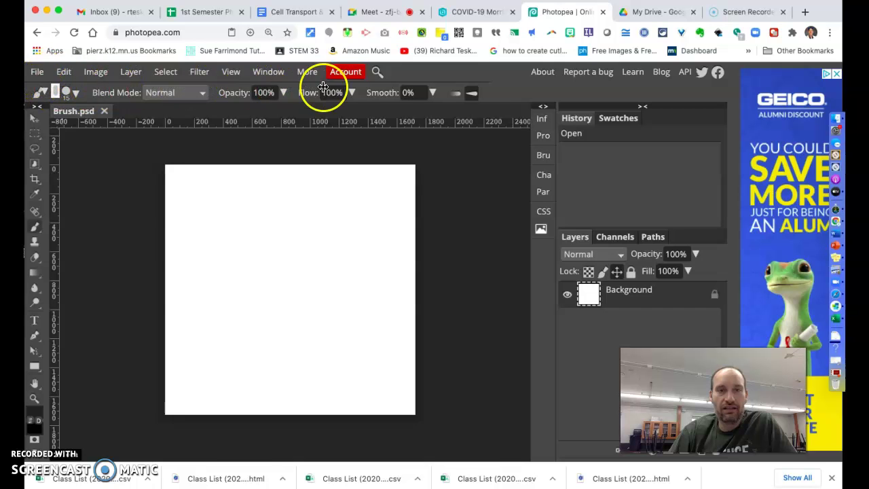
left_click(36, 95)
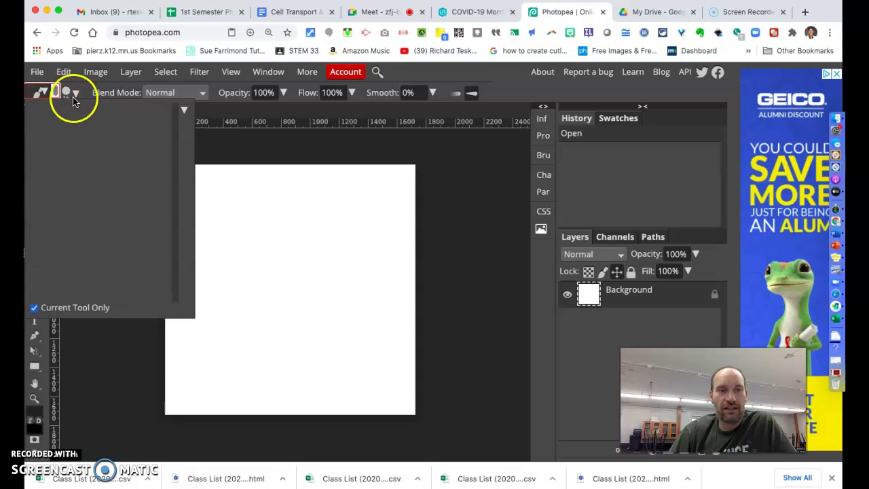
left_click(183, 109)
left_click(259, 296)
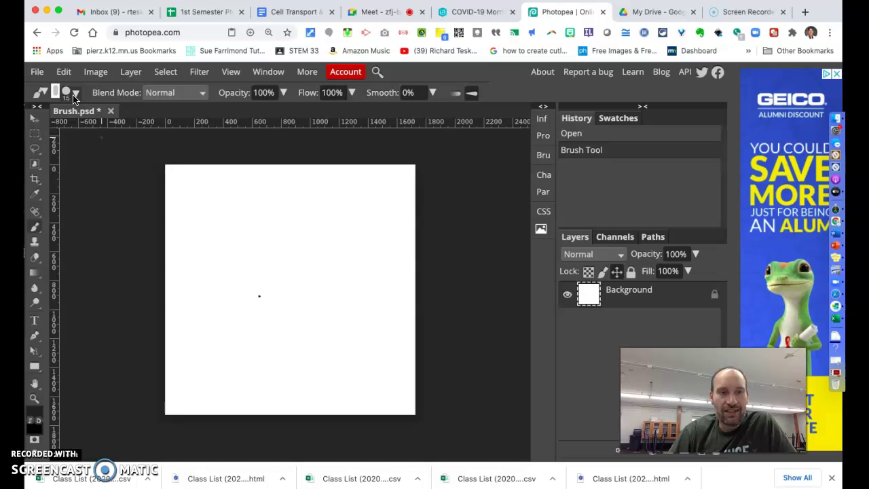
Step: Choose the hard round 24 px brush, enlarge it to 174 px and stamp a dot near the canvas's upper middle
left_click(76, 98)
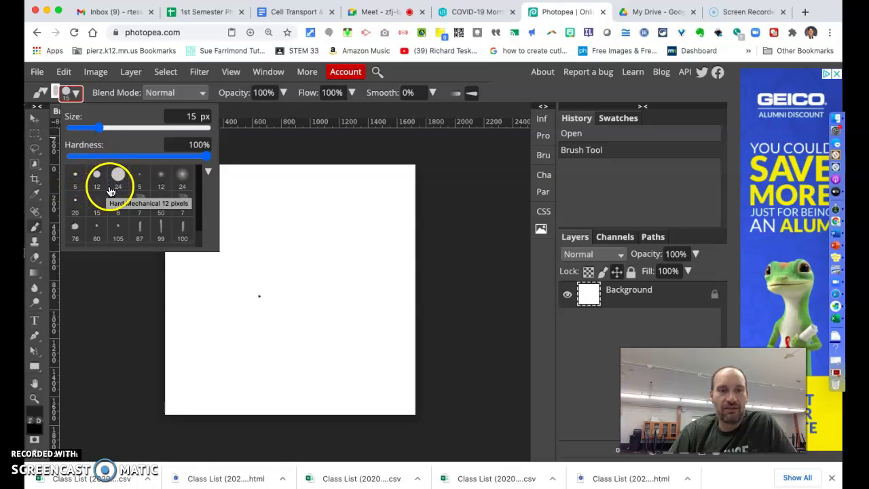
scroll(178, 213, "down", 1)
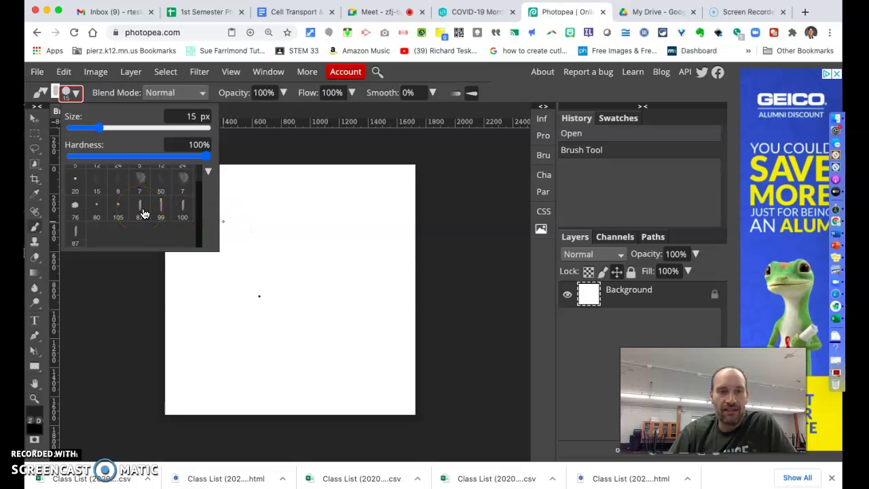
scroll(166, 197, "up", 1)
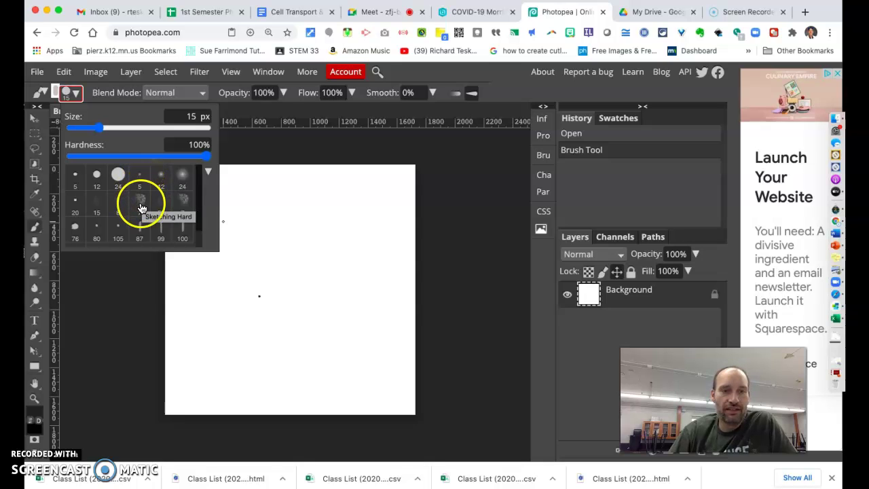
left_click(119, 176)
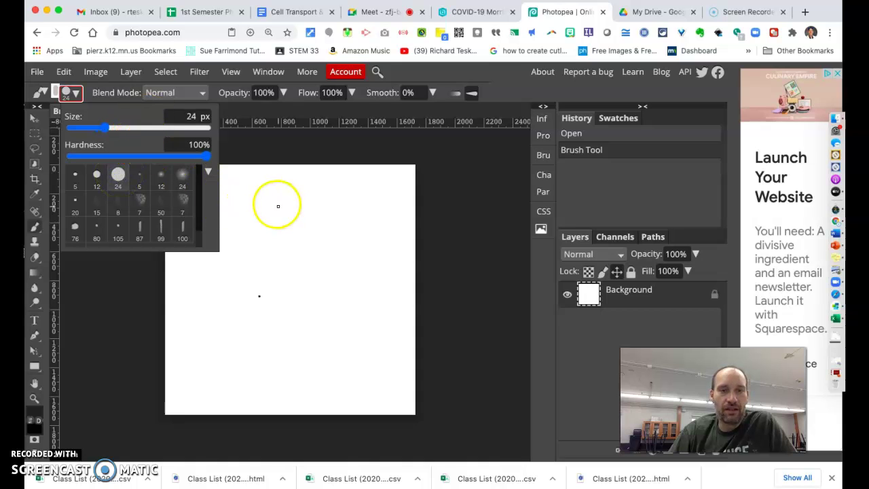
left_click_drag(109, 129, 144, 130)
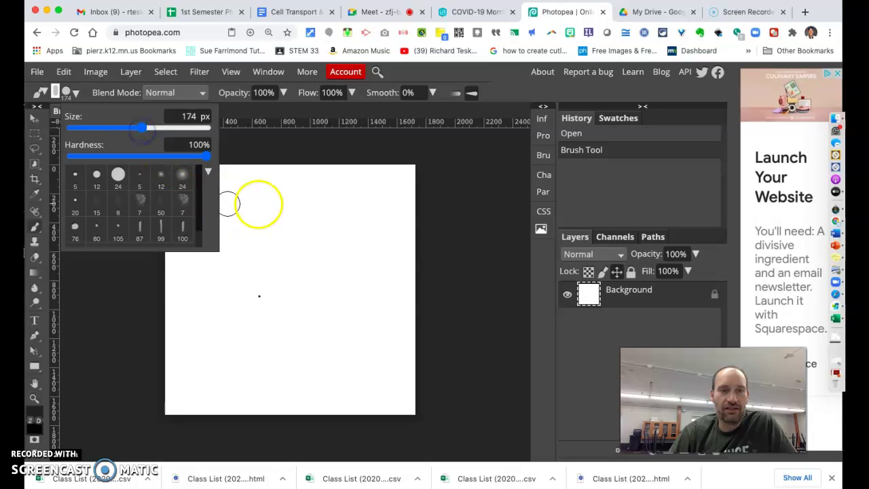
left_click(278, 198)
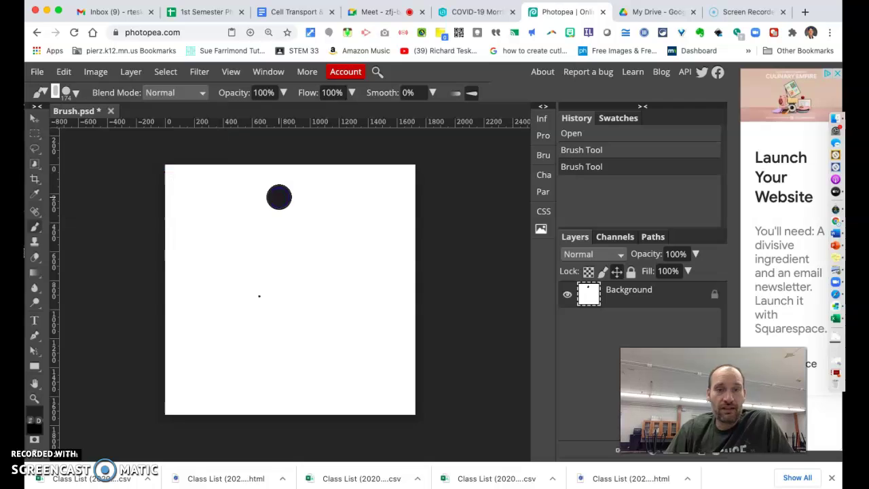
Step: Stamp three more dots in a column below the large one, using brush hardness values of 75%, 51% and 26%
left_click(76, 97)
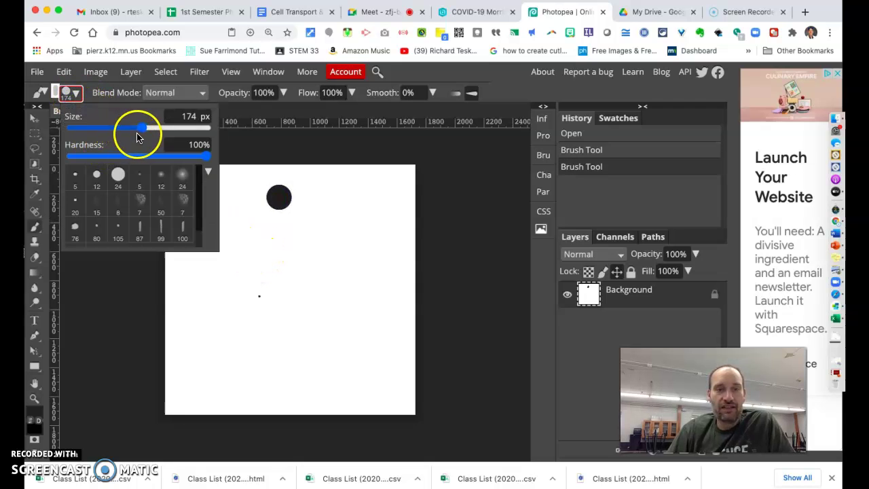
left_click_drag(204, 158, 185, 162)
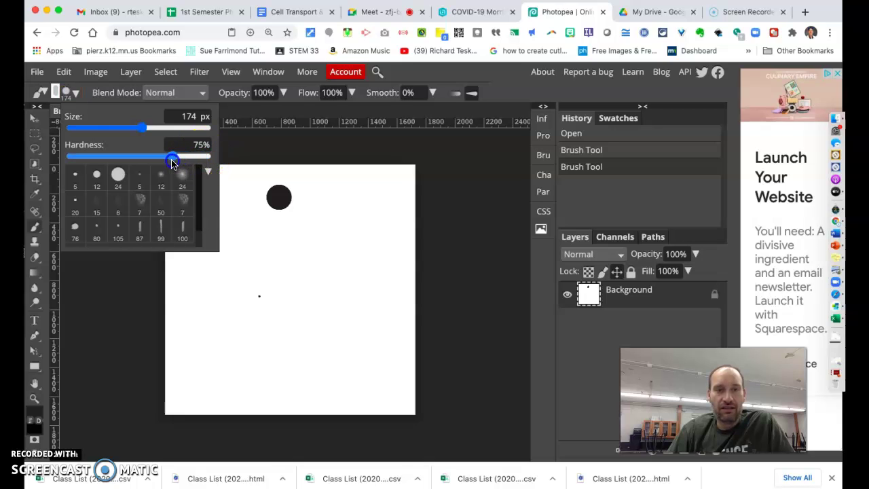
left_click(279, 230)
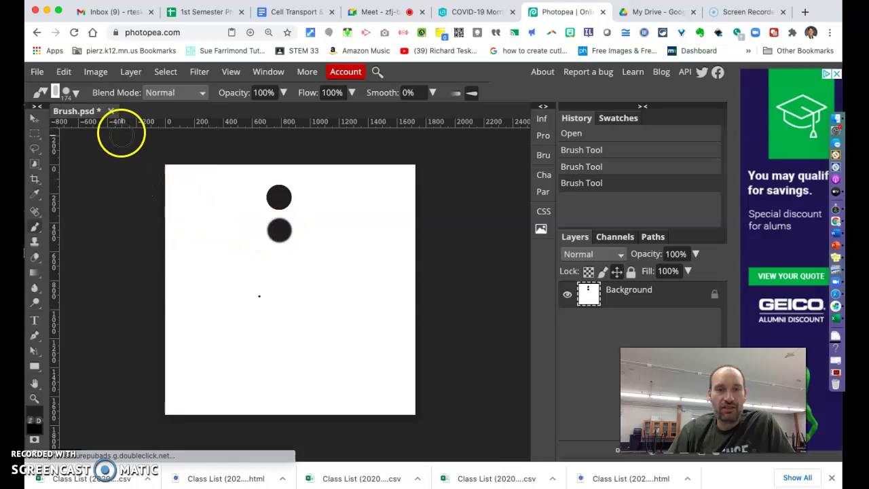
left_click(79, 99)
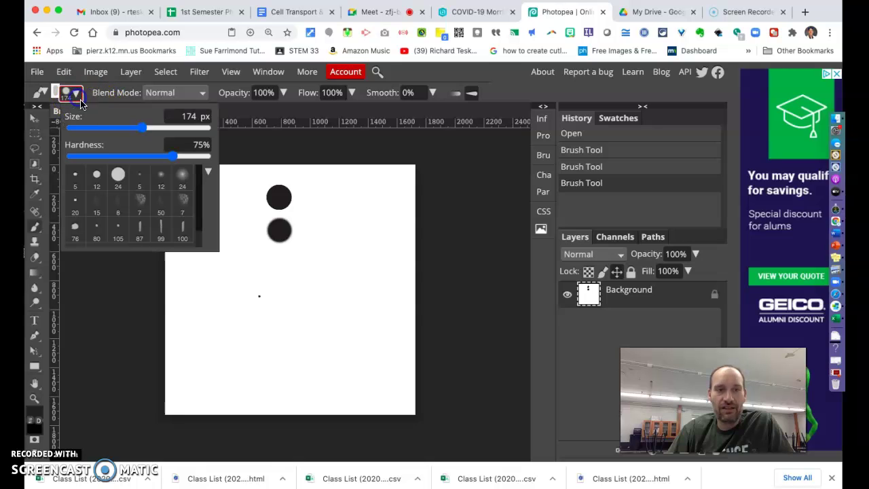
left_click_drag(175, 157, 162, 157)
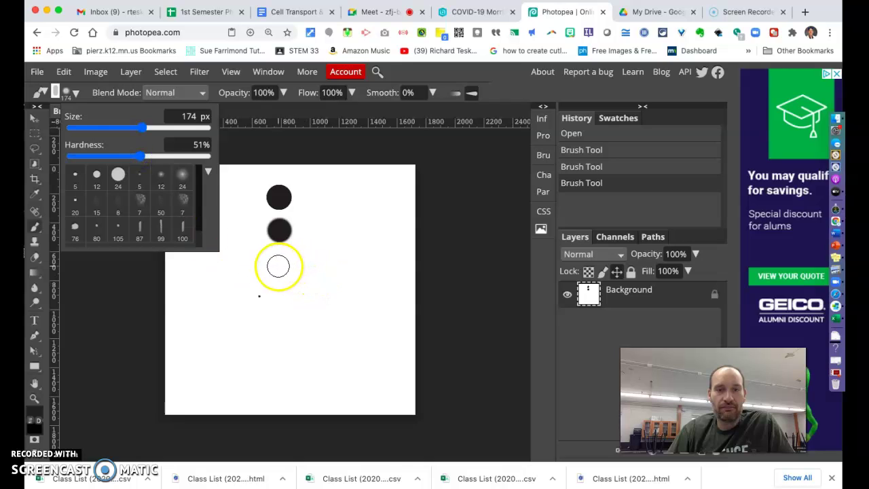
left_click(278, 266)
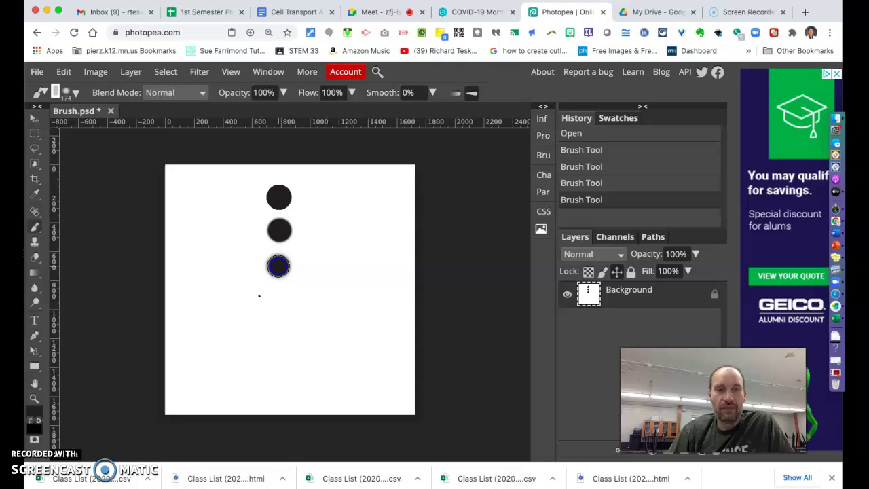
left_click(74, 94)
left_click_drag(90, 158, 107, 160)
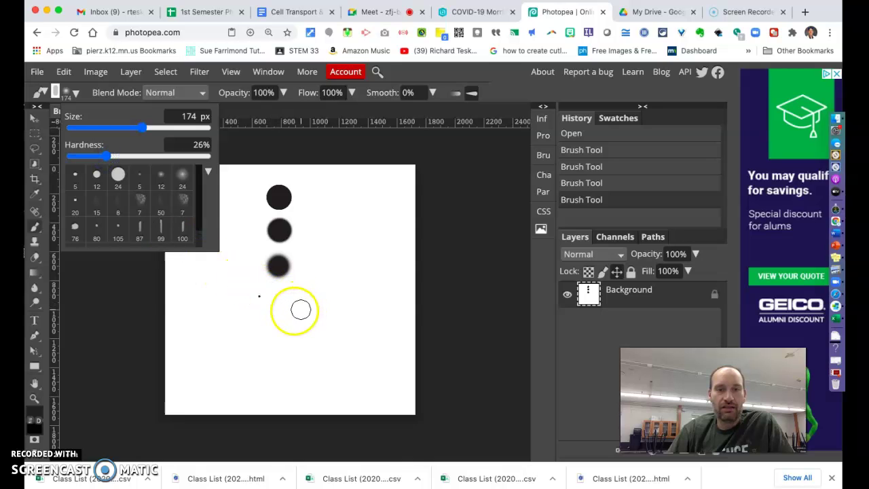
left_click(278, 306)
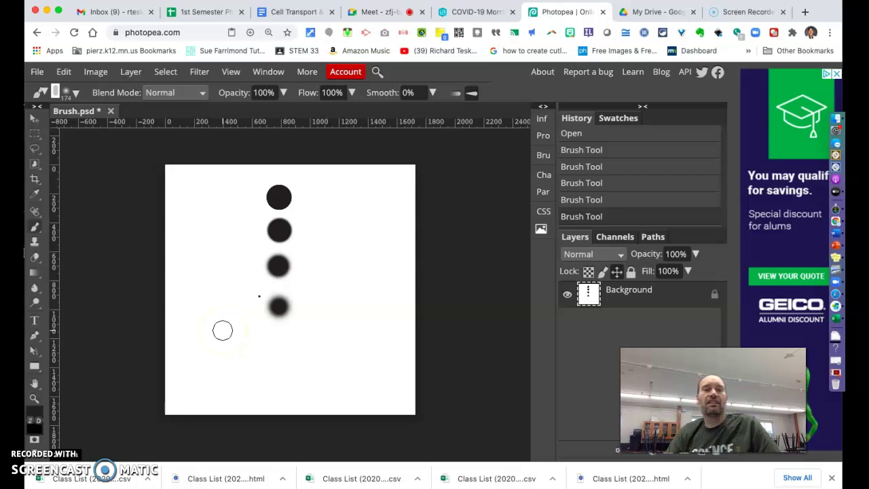
Step: Paint a soft-edged downward arrow on one side of the dot column and a closed loop on the other
left_click(339, 194)
mouse_move(341, 198)
left_mouse_down()
mouse_move(337, 316)
mouse_move(311, 296)
mouse_move(346, 323)
mouse_move(367, 286)
left_mouse_up()
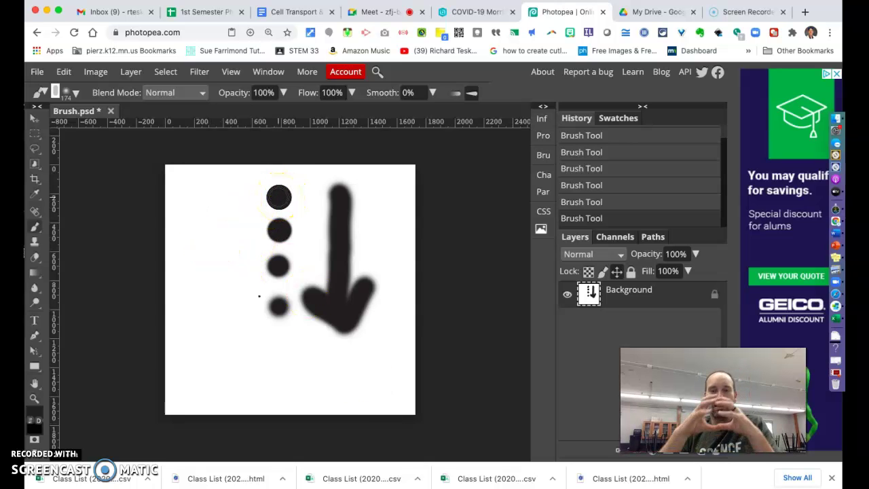
mouse_move(262, 301)
left_mouse_down()
mouse_move(238, 298)
mouse_move(230, 274)
mouse_move(221, 343)
mouse_move(227, 281)
mouse_move(222, 303)
left_mouse_up()
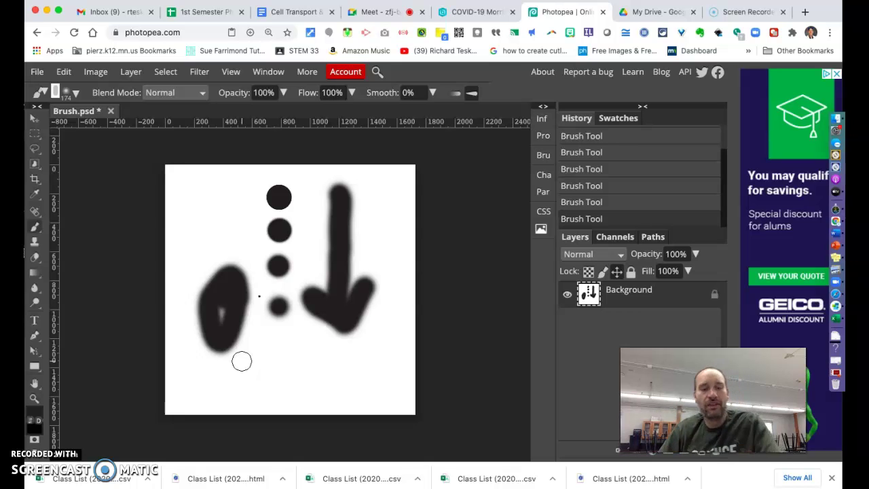
Step: Undo the loop, the arrow and the column of large dots
key("super+z")
key("super+z")
key("super+z")
key("super+z")
key("super+z")
key("super+z")
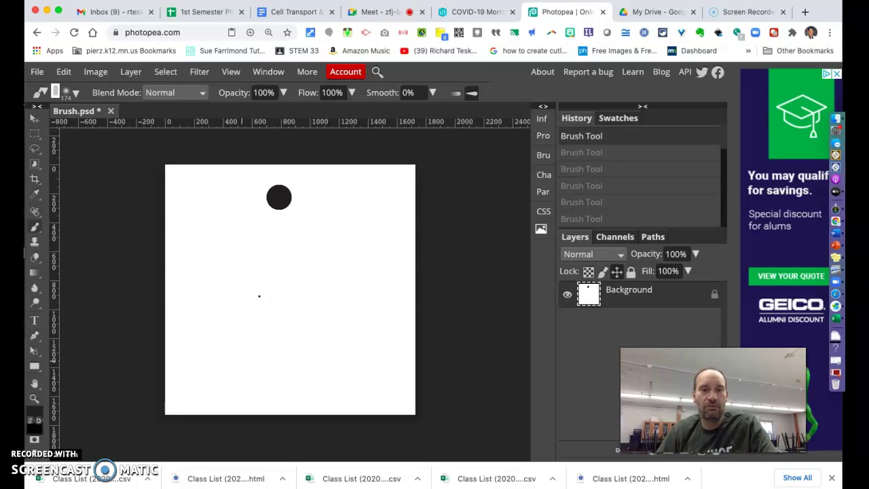
Step: Choose the 7 px Sketching Hard brush, enlarge it to 147 px, and paint a curved stroke with separate dabs around it
left_click(75, 95)
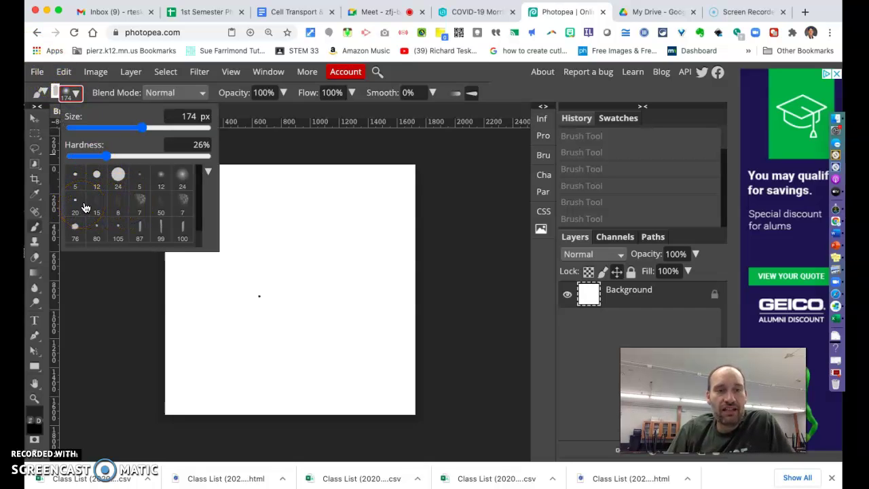
left_click(140, 202)
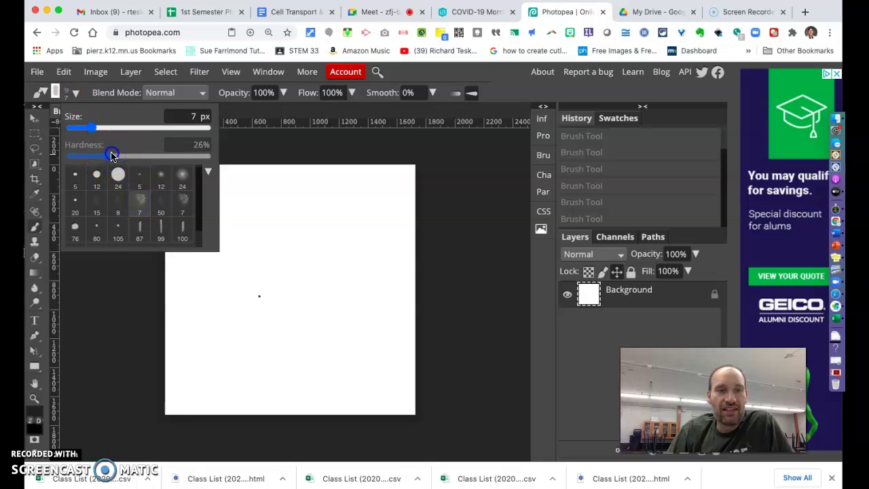
left_click_drag(91, 129, 137, 131)
left_click(369, 210)
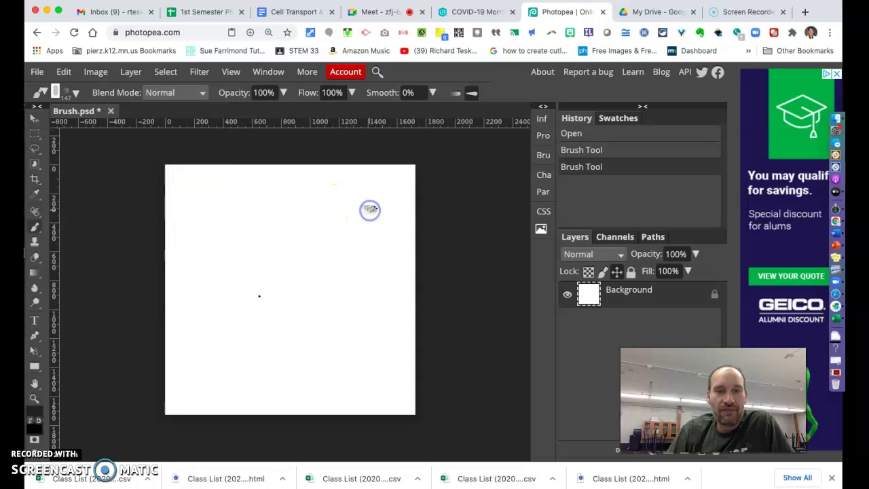
left_click(349, 222)
mouse_move(353, 224)
left_mouse_down()
mouse_move(248, 223)
mouse_move(255, 269)
left_mouse_up()
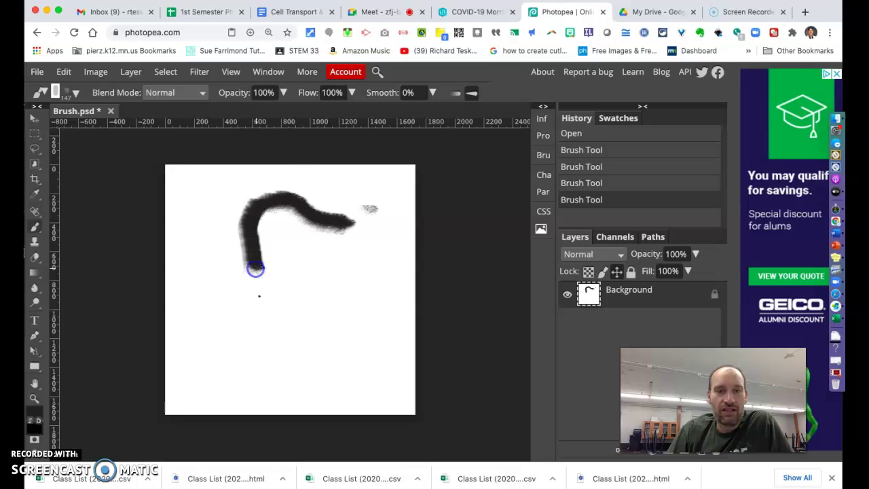
left_click(211, 248)
left_click(191, 194)
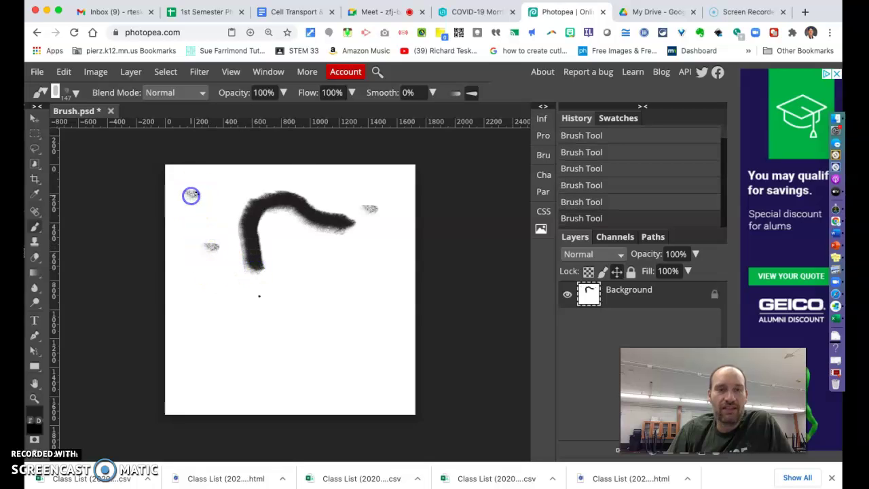
Step: Pick the 50 px sketching brush and draw a thin loop below the dabs on the canvas's left side
left_click(72, 92)
left_click(163, 202)
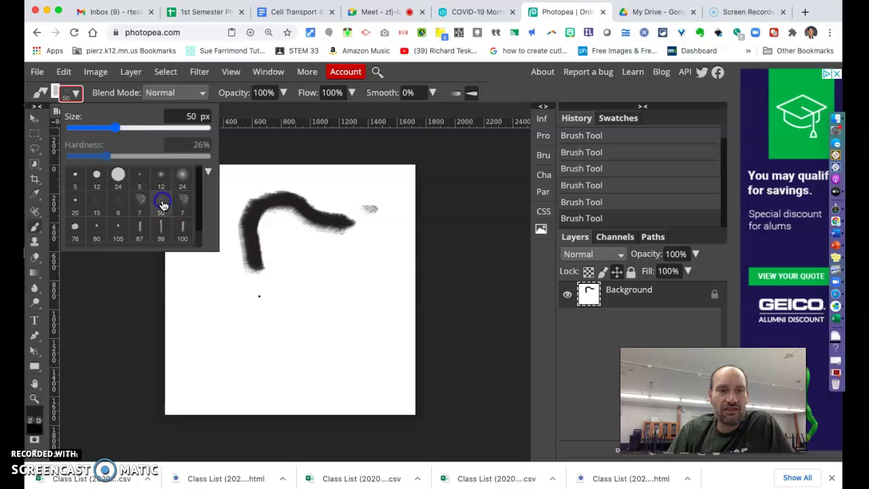
left_click(208, 292)
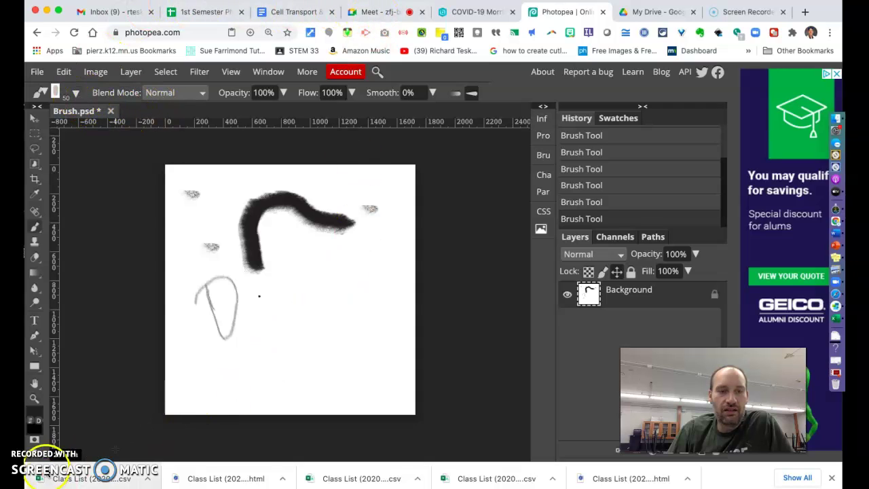
Step: Enlarge the sketching brush to 436 px and paint a rough diagonal stroke across the lower half of the canvas
left_click(78, 95)
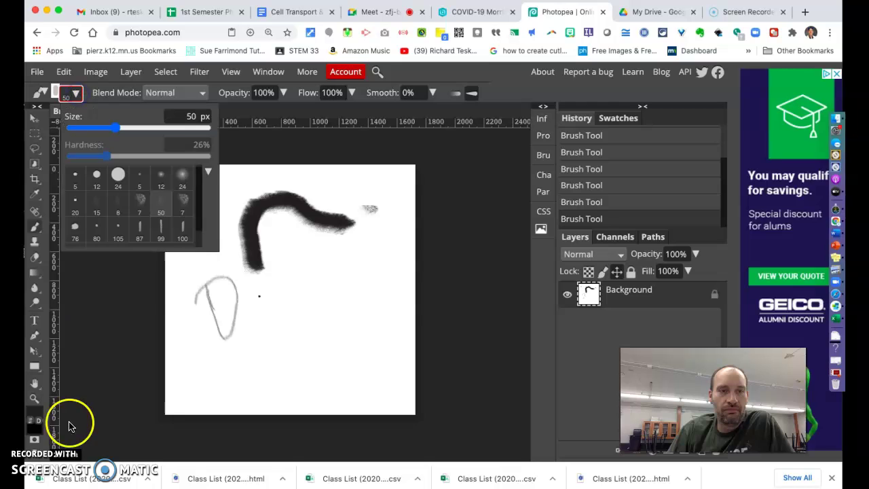
left_click(75, 94)
left_click(75, 93)
left_click_drag(117, 127, 169, 130)
left_click_drag(302, 260, 336, 278)
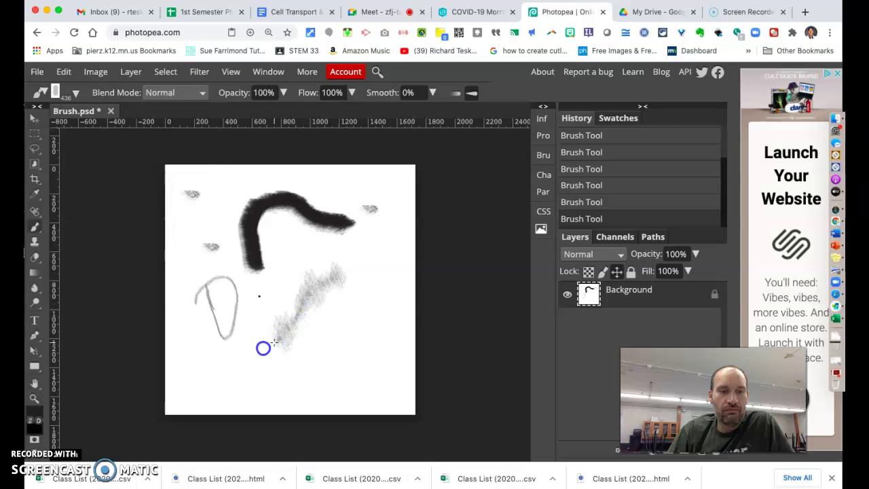
left_click_drag(262, 348, 213, 362)
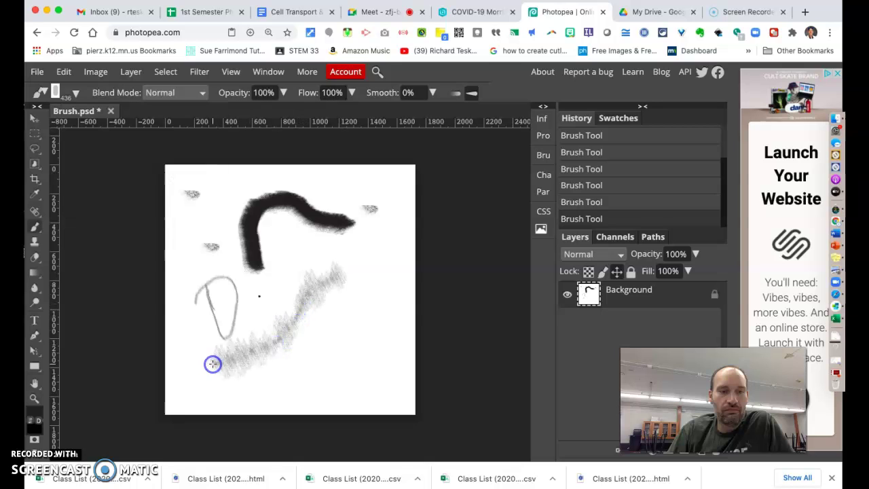
Step: Choose the second 7 px sketching brush, enlarge it to 432 px, and paint a thick diagonal stroke plus a textured patch under the curve
left_click(78, 95)
left_click(181, 203)
left_click_drag(132, 130, 178, 128)
mouse_move(355, 272)
left_mouse_down()
mouse_move(294, 326)
mouse_move(262, 244)
mouse_move(291, 250)
left_mouse_up()
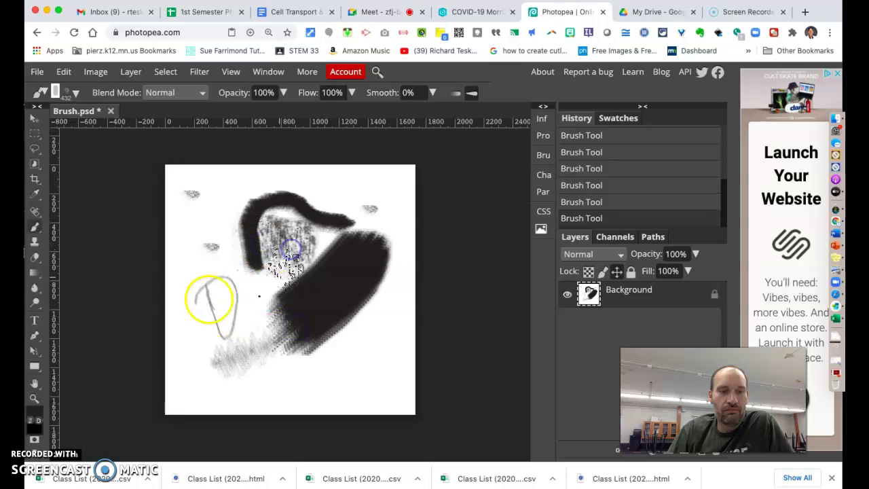
Step: Choose the 100 px brush tip and paint small dabs and short strokes near the canvas's lower right corner
left_click(71, 93)
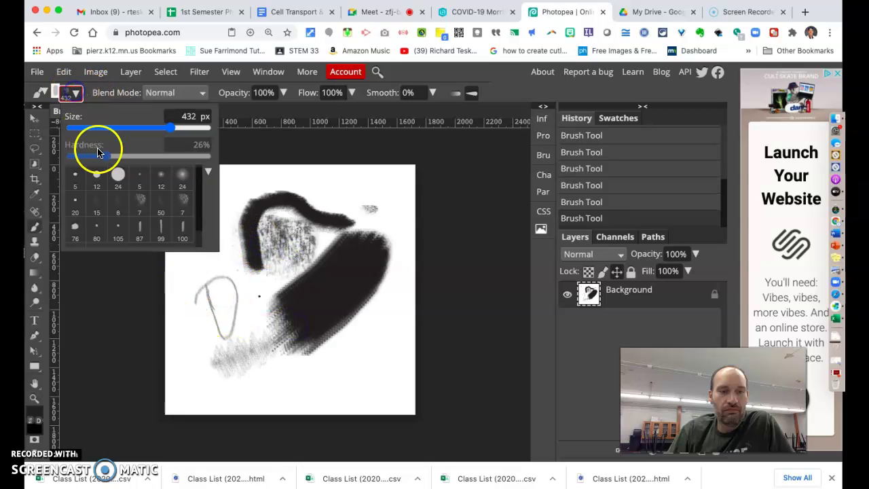
left_click(182, 226)
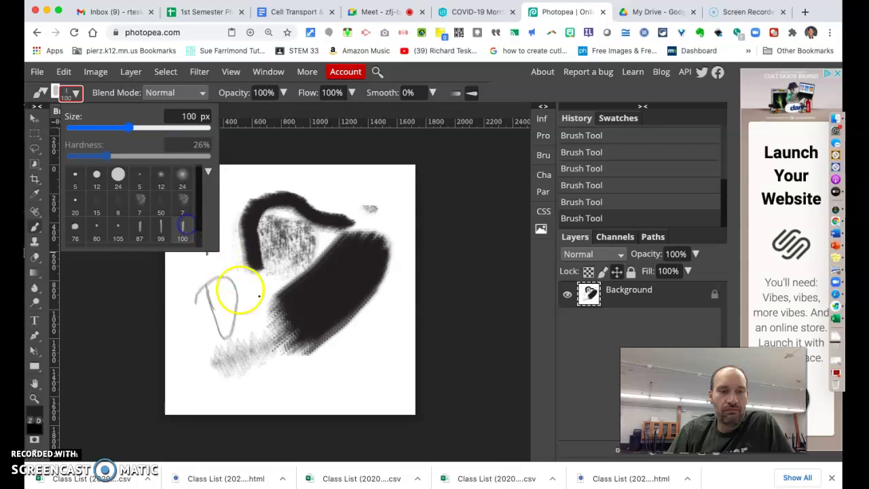
left_click(323, 397)
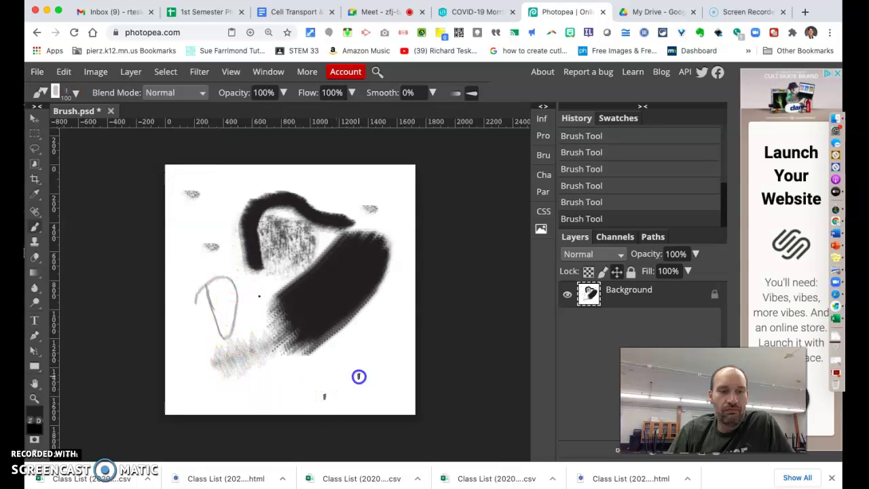
left_click_drag(347, 366, 338, 375)
left_click(333, 385)
left_click(346, 387)
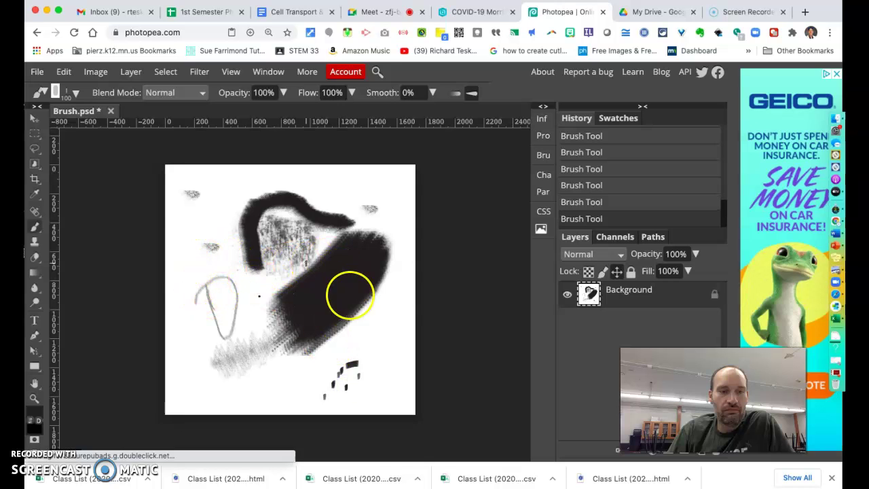
Step: Choose the last 87 px brush tip and add a dab and short strokes around the canvas's lower left area
left_click(69, 92)
scroll(120, 219, "down", 1)
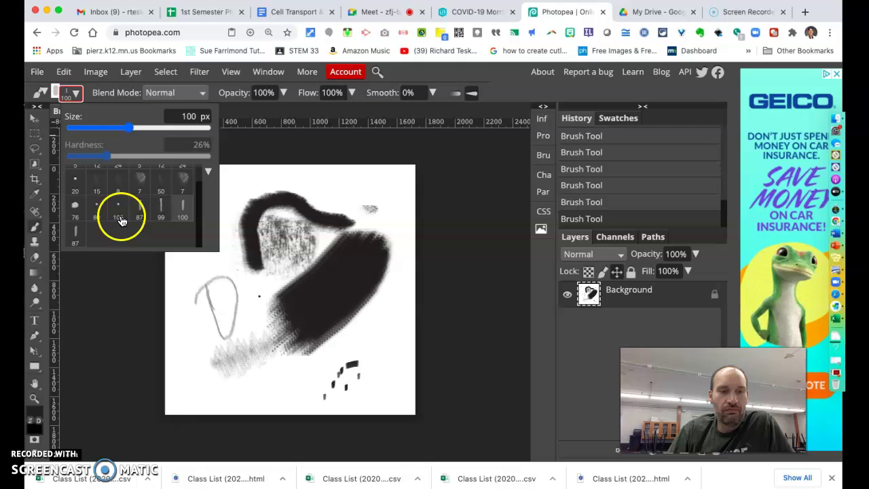
left_click(76, 238)
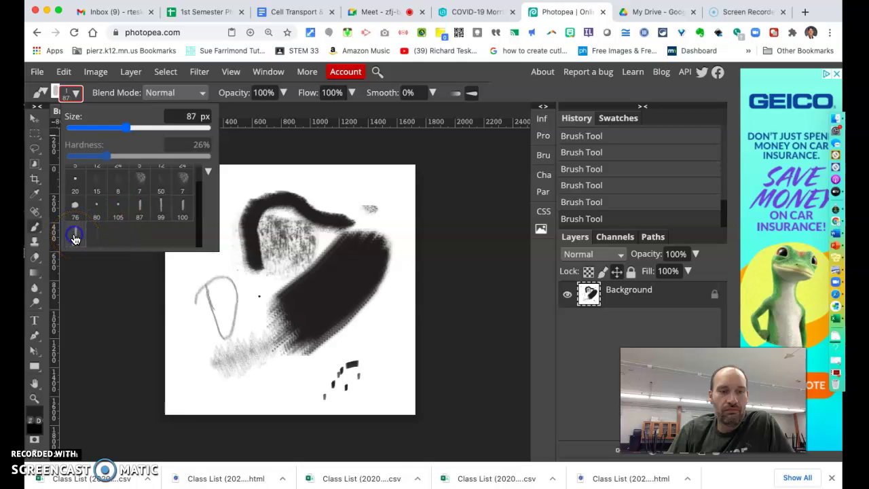
left_click(256, 402)
left_click_drag(213, 361, 213, 371)
mouse_move(209, 332)
left_mouse_down()
mouse_move(259, 327)
mouse_move(212, 303)
mouse_move(235, 307)
left_mouse_up()
Step: Undo the brush strokes until only the single small dot remains on the white canvas
key("ctrl+z")
key("ctrl+z")
key("ctrl+z")
key("ctrl+z")
key("ctrl+z")
key("ctrl+z")
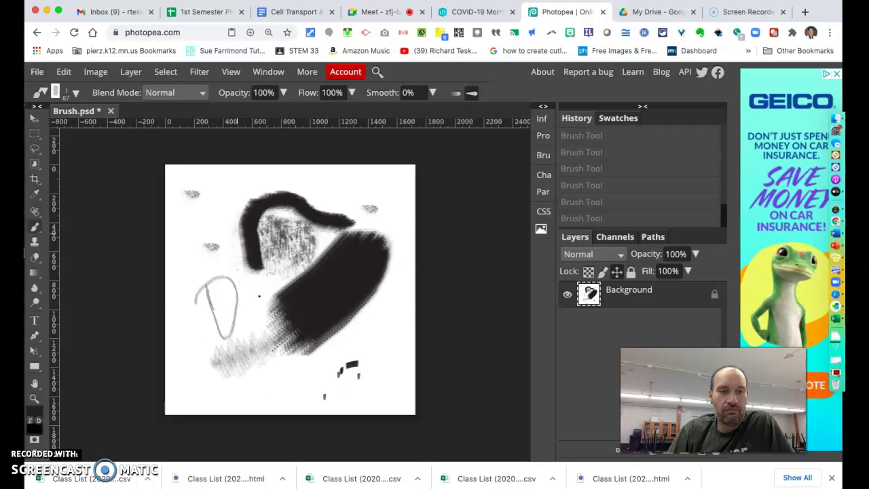
key("ctrl+z")
key("ctrl+z")
key("ctrl+z")
key("ctrl+z")
key("ctrl+z")
key("ctrl+z")
key("ctrl+z")
key("ctrl+z")
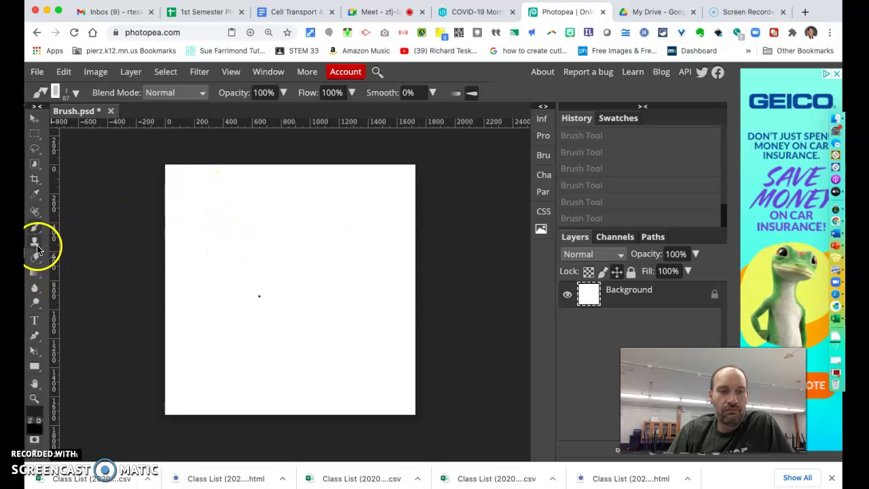
Step: Activate the Eyedropper and paste the copied Mona Lisa picture into the document as a new layer
right_click(34, 197)
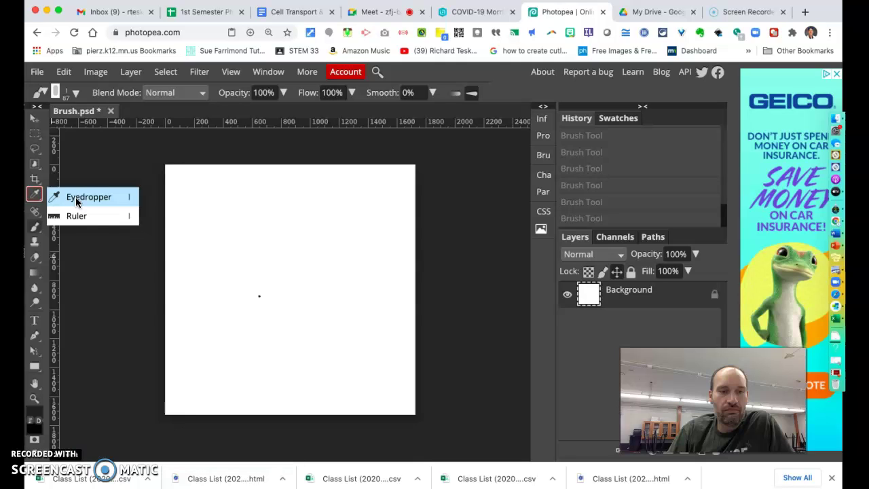
left_click(79, 198)
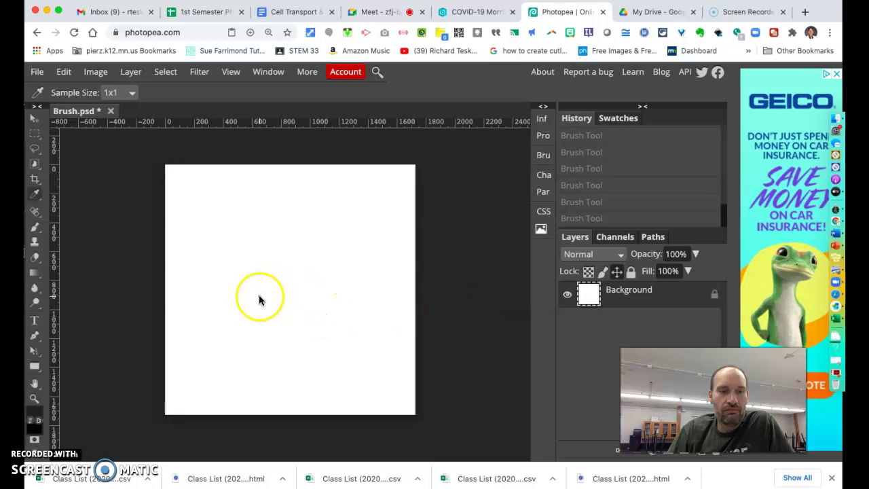
left_click(349, 70)
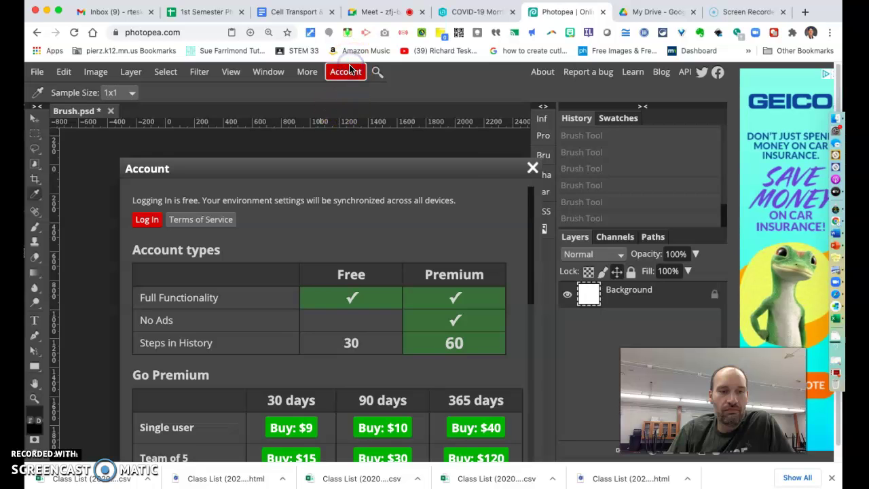
left_click(531, 169)
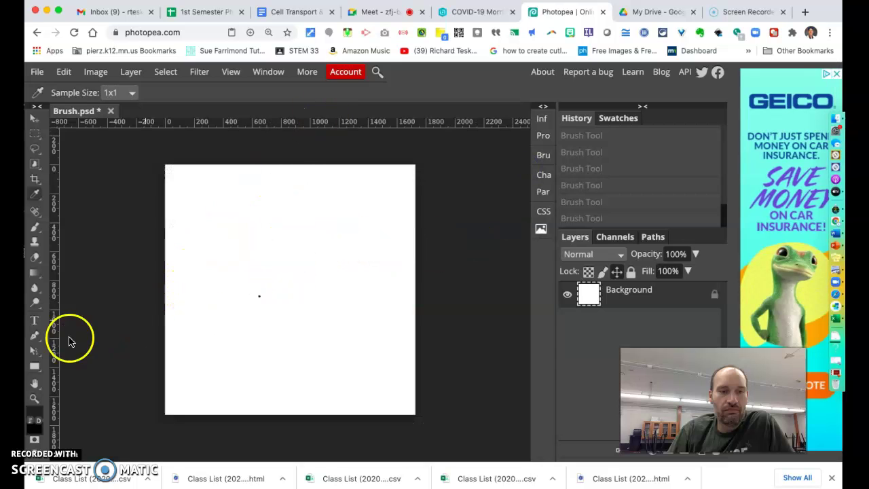
key("super+v")
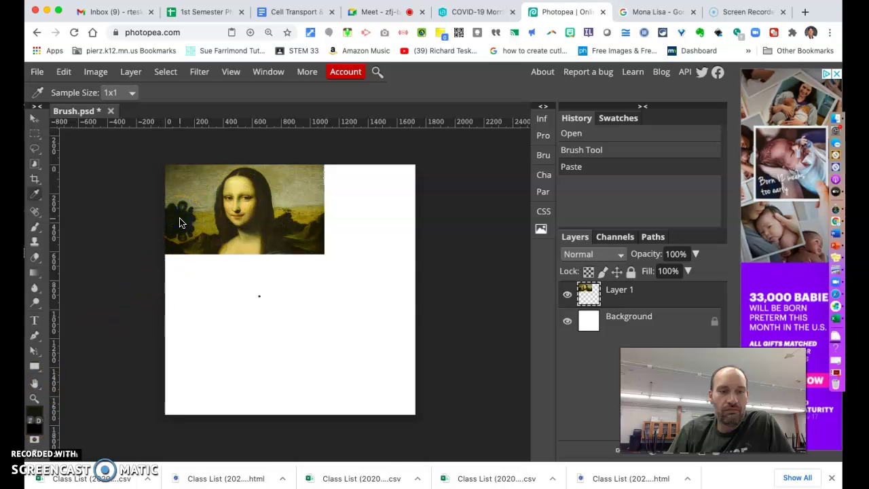
Step: Sample several colours from the Mona Lisa picture, ending with the olive brown near its upper left edge
left_click(186, 197)
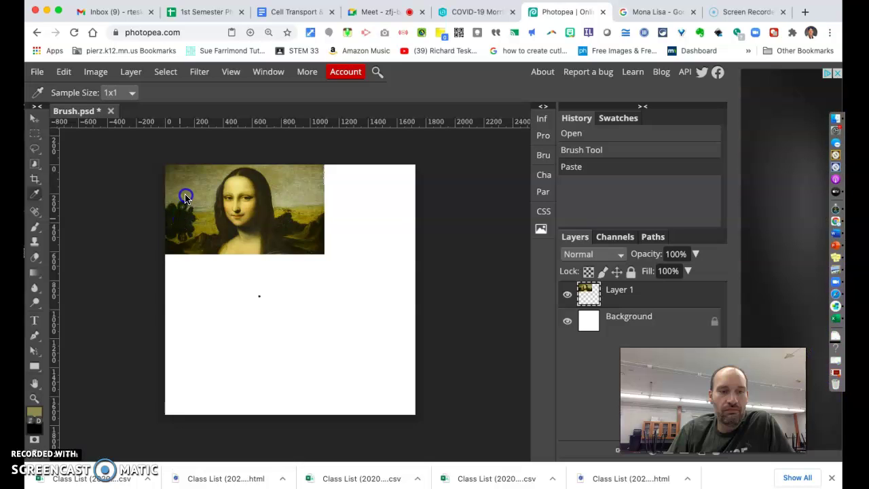
left_click(169, 228)
left_click_drag(168, 229, 253, 232)
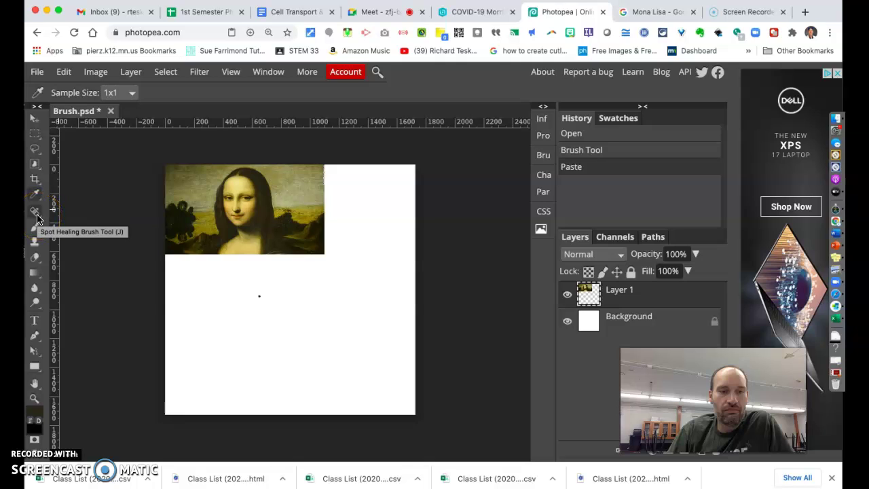
left_click_drag(197, 279, 208, 255)
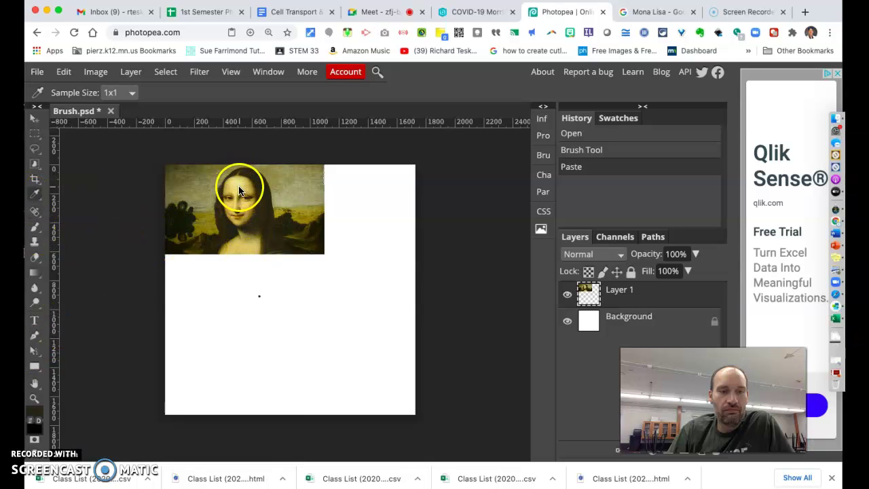
left_click(169, 179)
Step: With the Brush Tool's hard round 12 px tip enlarged to 432 px, place one olive brown dab below the picture
left_click(35, 231)
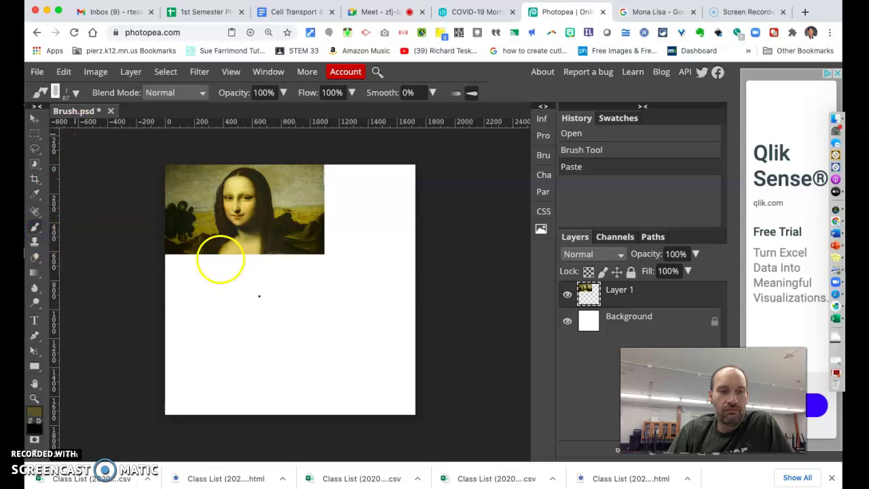
left_click(75, 94)
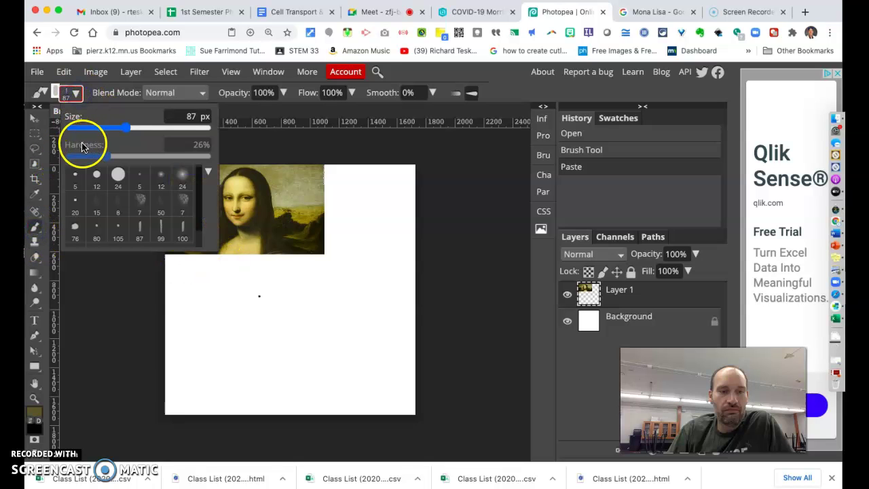
left_click(97, 176)
left_click_drag(112, 129, 171, 128)
left_click(195, 311)
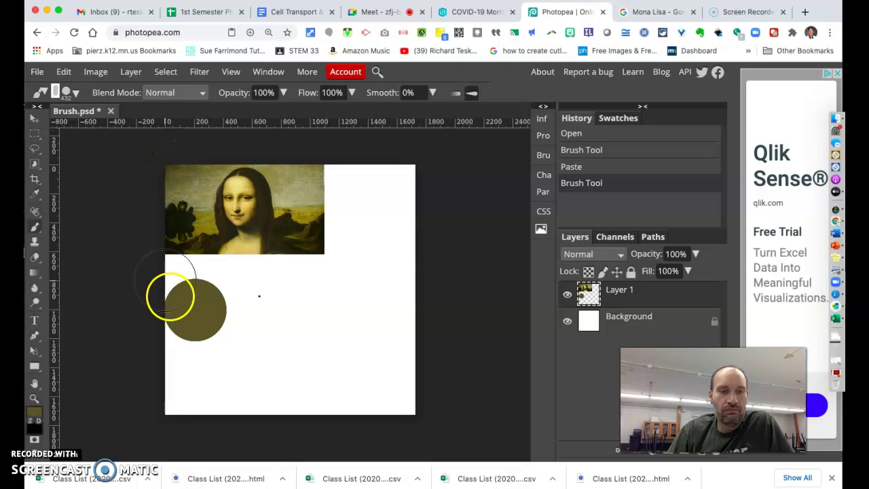
Step: Set the brush hardness to 42% and paint a soft-edged blob beside the hard olive brown dab
left_click(76, 99)
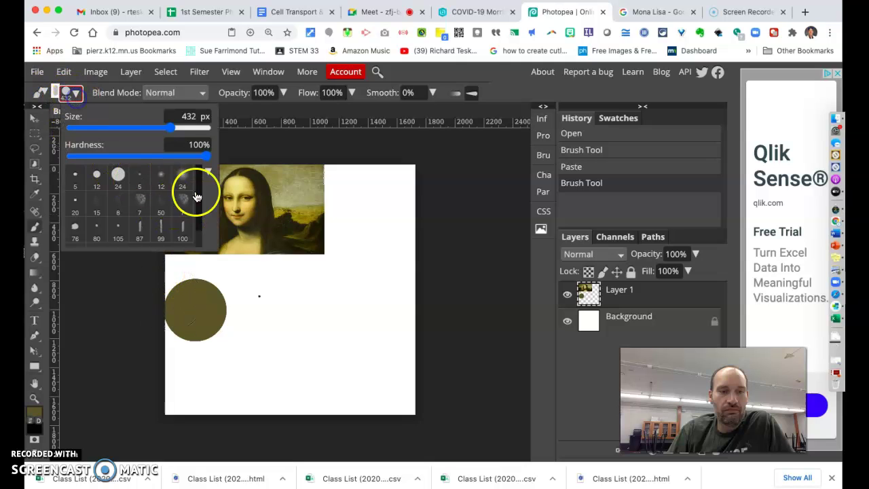
left_click_drag(202, 155, 127, 162)
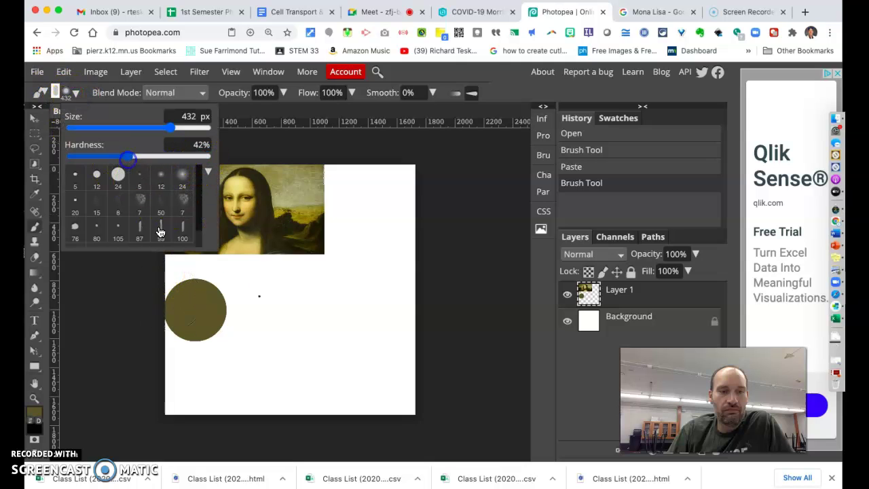
left_click(250, 304)
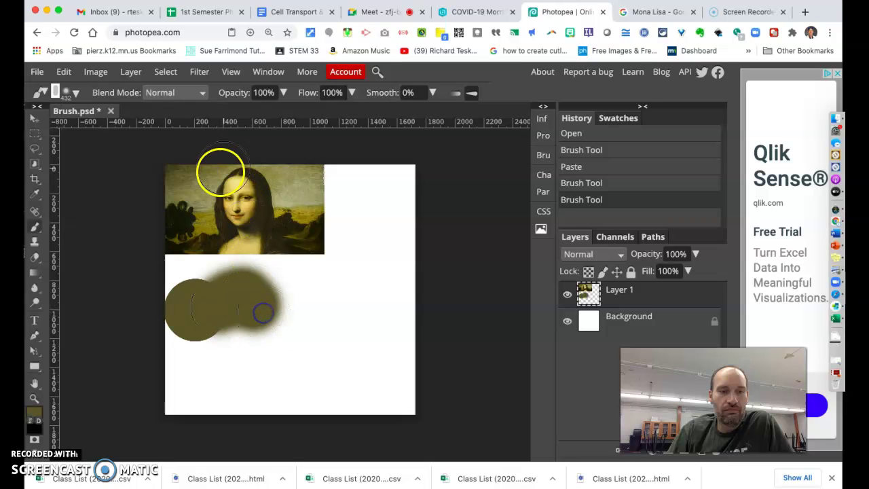